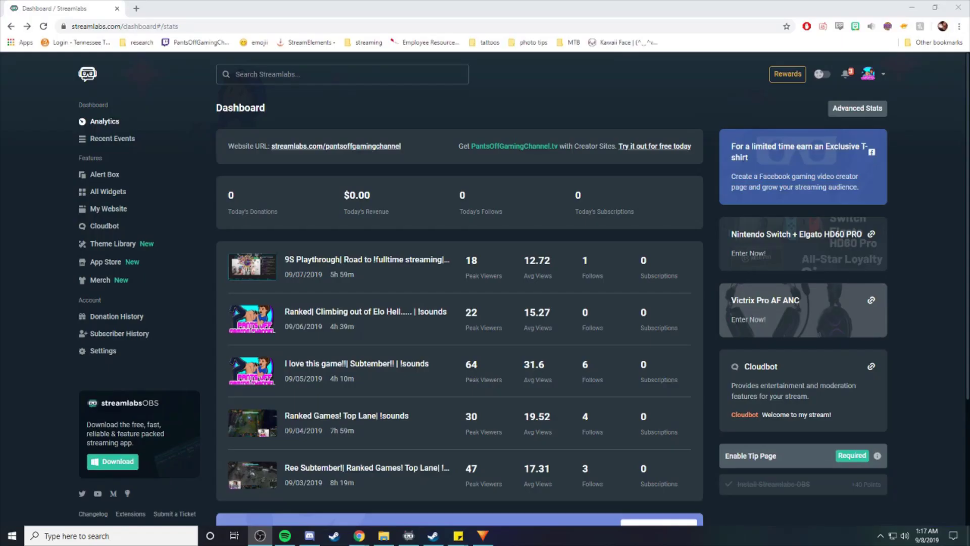
Search the Streamlabs dashboard for 'chatbot'.
{"action": "left_click", "coordinate": [334, 74]}
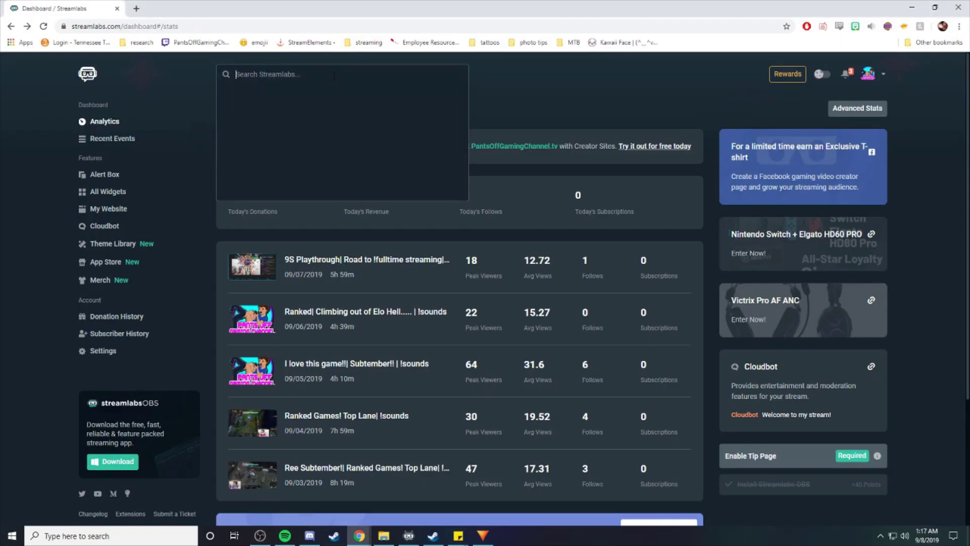
{"action": "type", "text": "chatbot"}
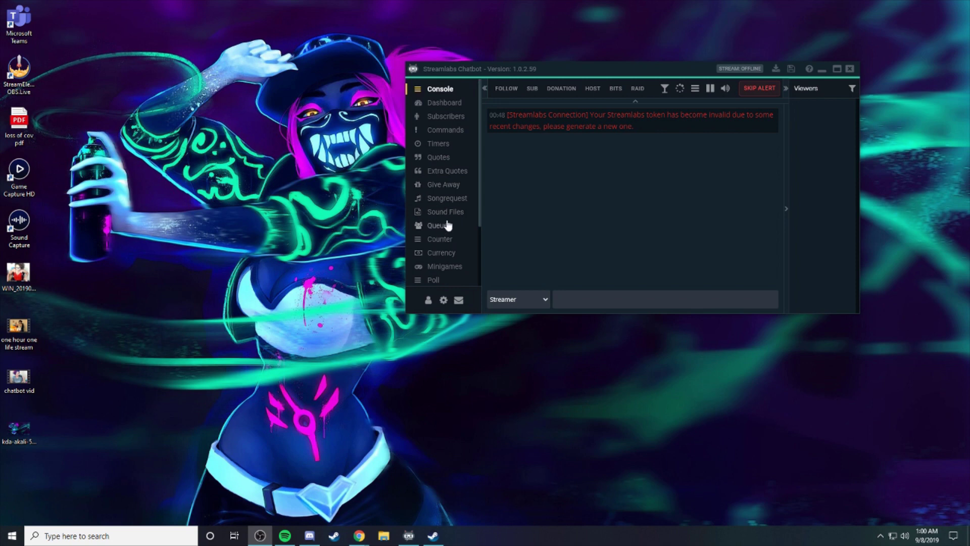
Add a new sound file named 'milk' with its Votes set to 0.
{"action": "left_click", "coordinate": [446, 212]}
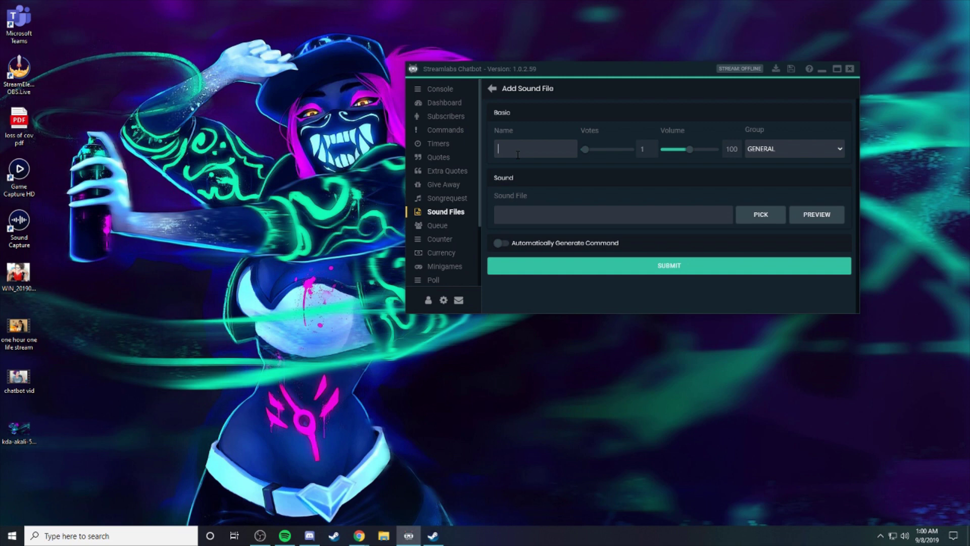
{"action": "type", "text": "milk"}
{"action": "left_click_drag", "start_coordinate": [585, 152], "coordinate": [581, 154]}
Pick he-needs-some-milk-vine.mp3 from Desktop\sounds as the milk sound's file.
{"action": "left_click", "coordinate": [767, 218]}
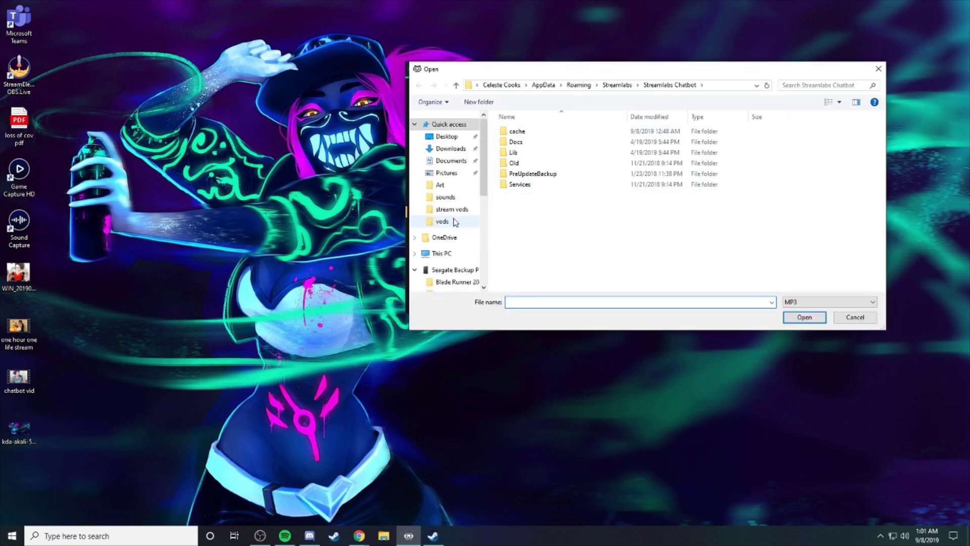
{"action": "left_click", "coordinate": [452, 201]}
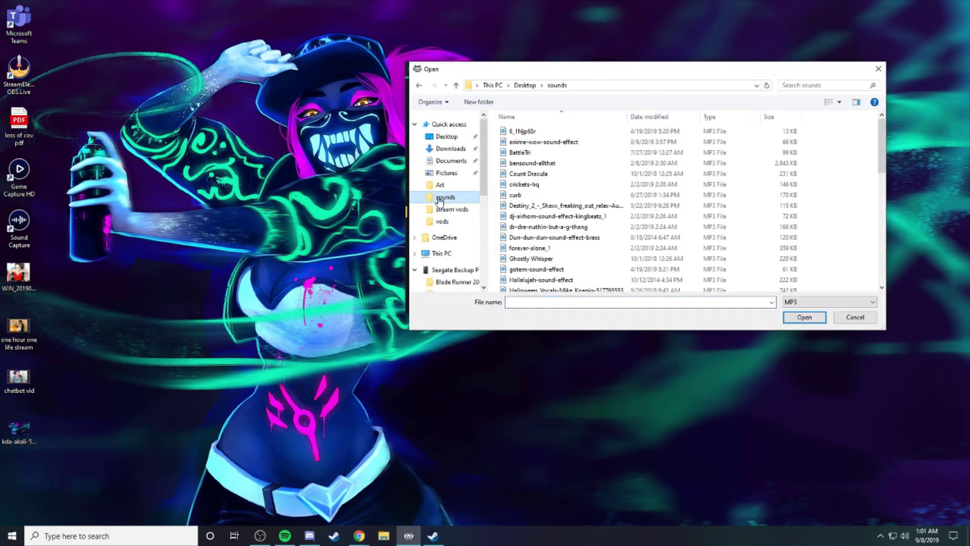
{"action": "scroll", "coordinate": [575, 222], "scroll_direction": "down", "scroll_amount": 4}
{"action": "left_click", "coordinate": [566, 193]}
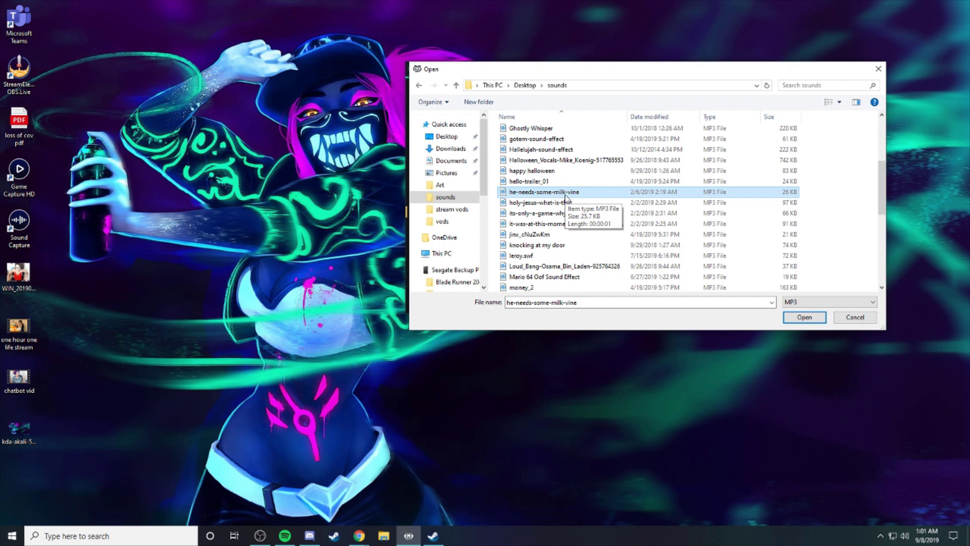
{"action": "double_click", "coordinate": [555, 195]}
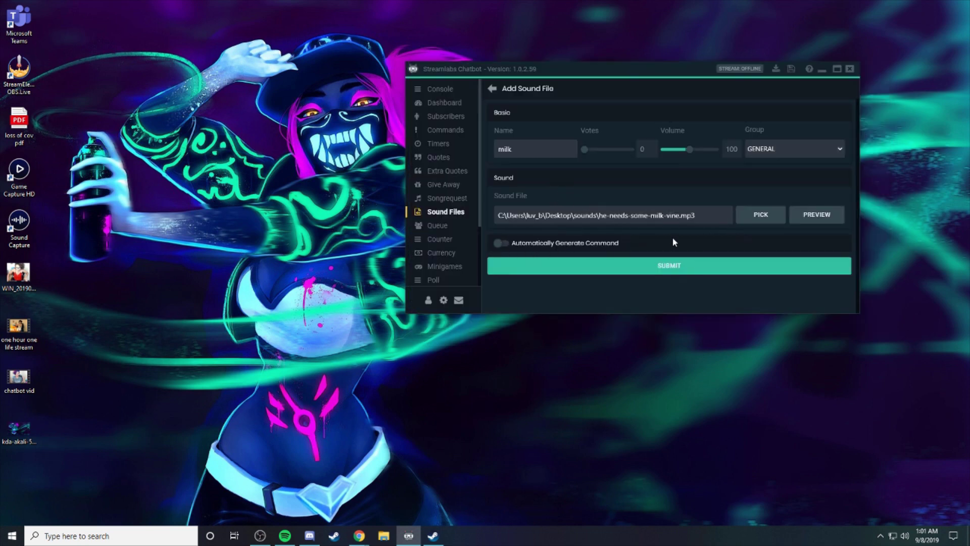
Auto-generate the milk command with Subscriber permission, cooldown 0 and user cooldown 1 minute.
{"action": "left_click", "coordinate": [501, 243]}
{"action": "scroll", "coordinate": [612, 223], "scroll_direction": "down", "scroll_amount": 4}
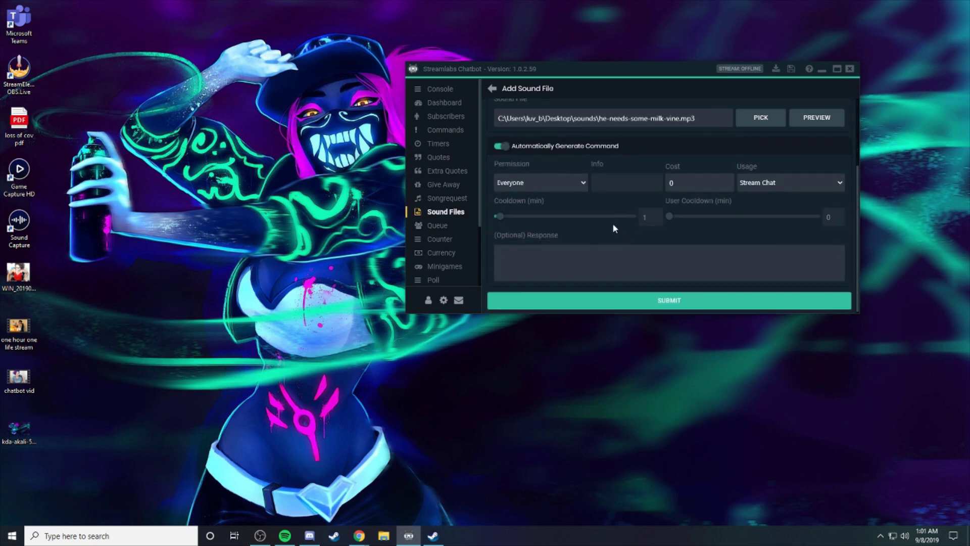
{"action": "left_click", "coordinate": [548, 183]}
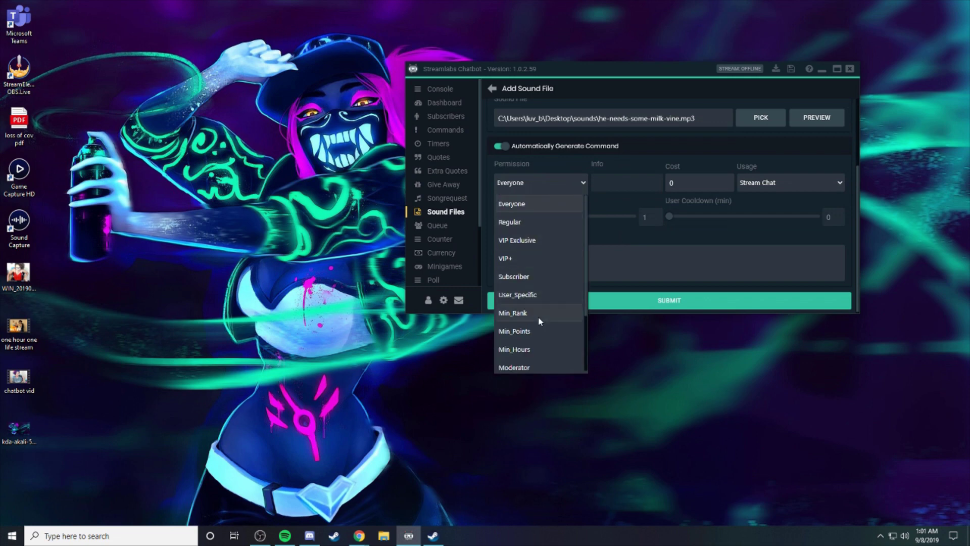
{"action": "scroll", "coordinate": [539, 316], "scroll_direction": "down", "scroll_amount": 2}
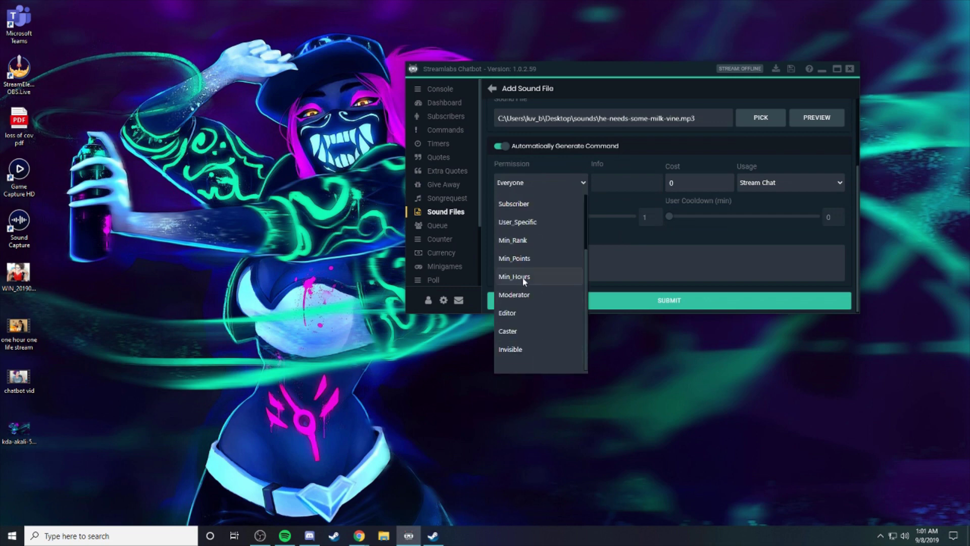
{"action": "left_click", "coordinate": [526, 206]}
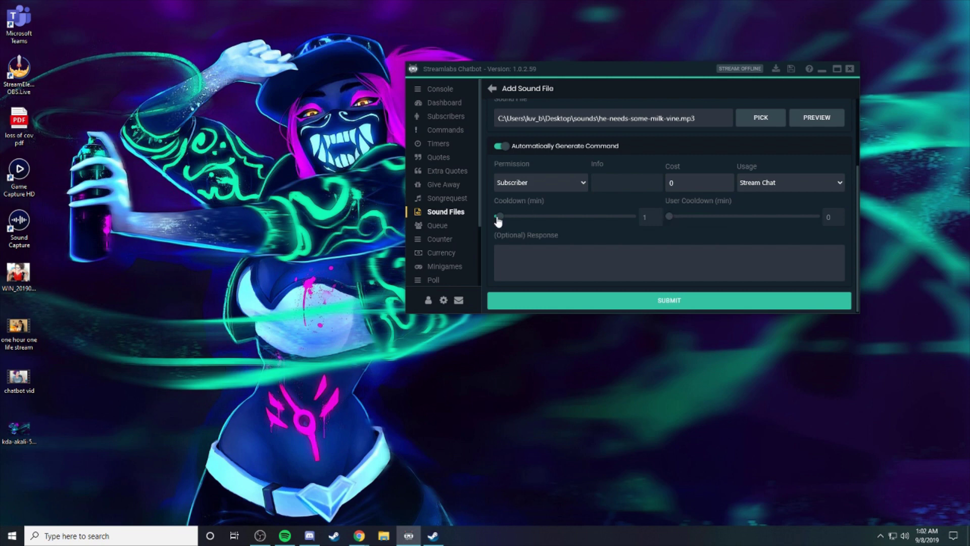
{"action": "left_click_drag", "start_coordinate": [669, 220], "coordinate": [675, 221]}
{"action": "left_click_drag", "start_coordinate": [500, 217], "coordinate": [494, 219]}
Submit the milk sound and find it in the Sound Files list.
{"action": "left_click", "coordinate": [649, 302]}
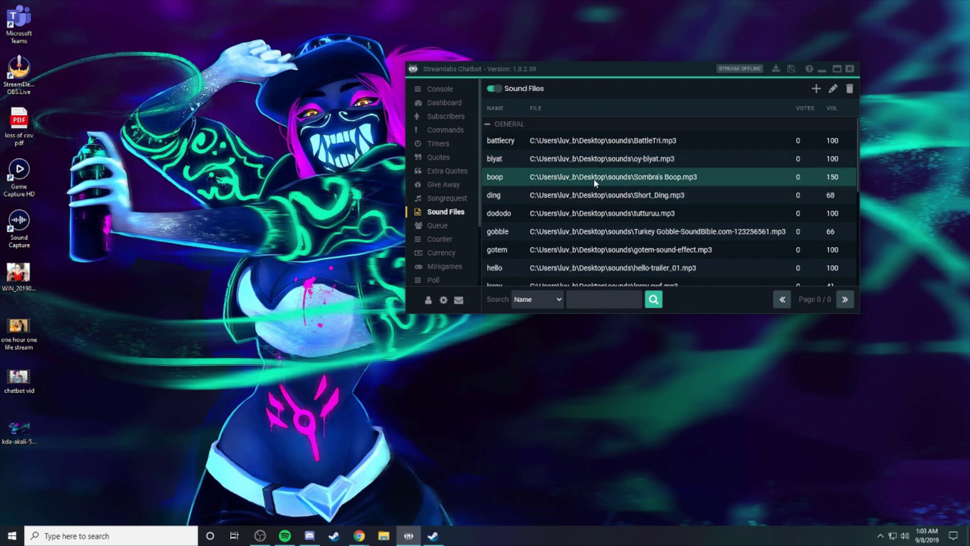
{"action": "scroll", "coordinate": [596, 182], "scroll_direction": "down", "scroll_amount": 1}
{"action": "scroll", "coordinate": [595, 183], "scroll_direction": "down", "scroll_amount": 3}
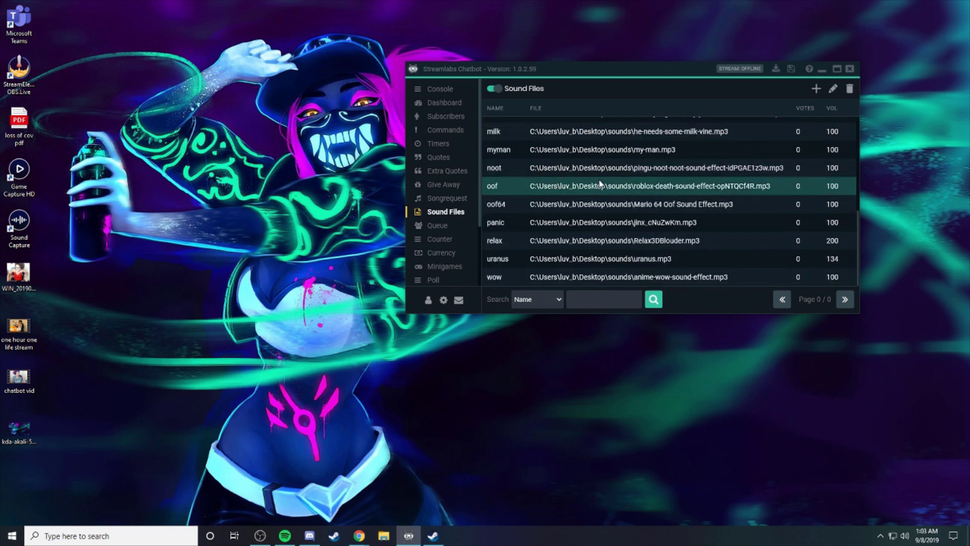
{"action": "scroll", "coordinate": [738, 168], "scroll_direction": "up", "scroll_amount": 4}
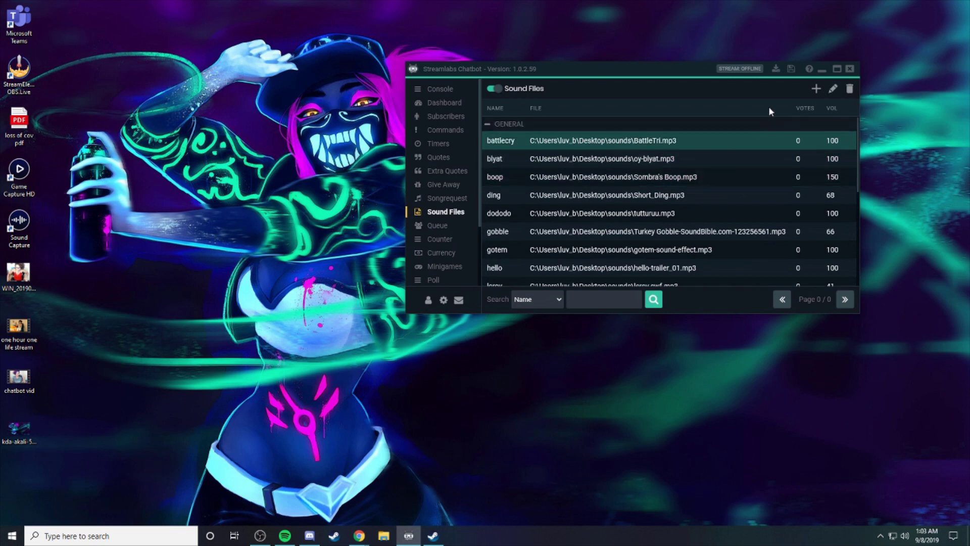
Review the battlecry sound's subscriber-only settings, then return to the Sound Files list.
{"action": "left_click", "coordinate": [833, 93]}
{"action": "scroll", "coordinate": [539, 197], "scroll_direction": "down", "scroll_amount": 1}
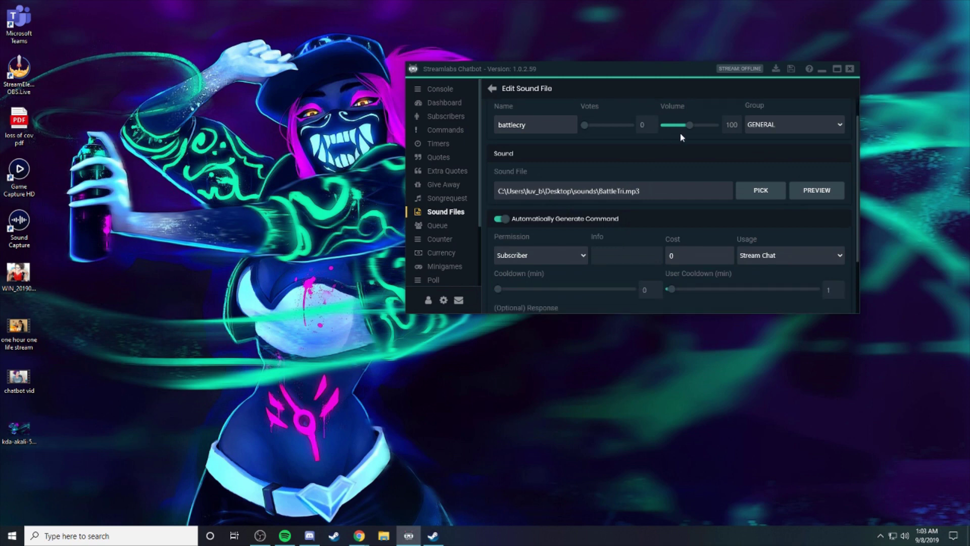
{"action": "scroll", "coordinate": [541, 256], "scroll_direction": "down", "scroll_amount": 2}
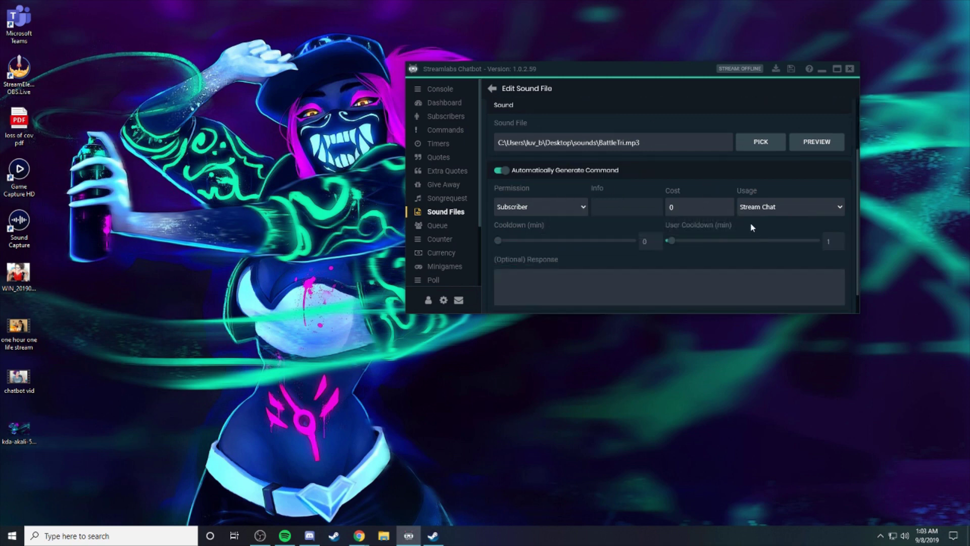
{"action": "left_click", "coordinate": [493, 90]}
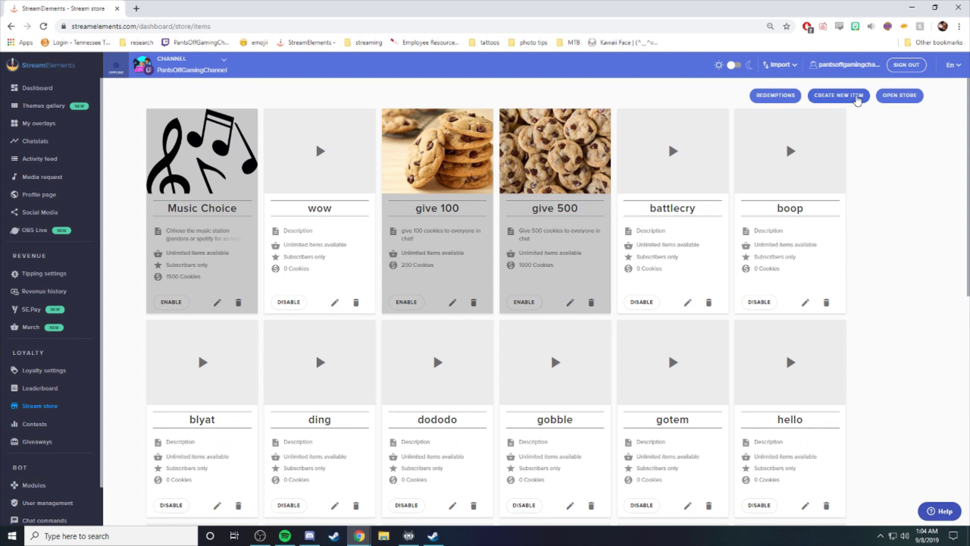
Create a sound-effect store item named crickets with item cost 0, ready for its sound upload.
{"action": "left_click", "coordinate": [858, 101]}
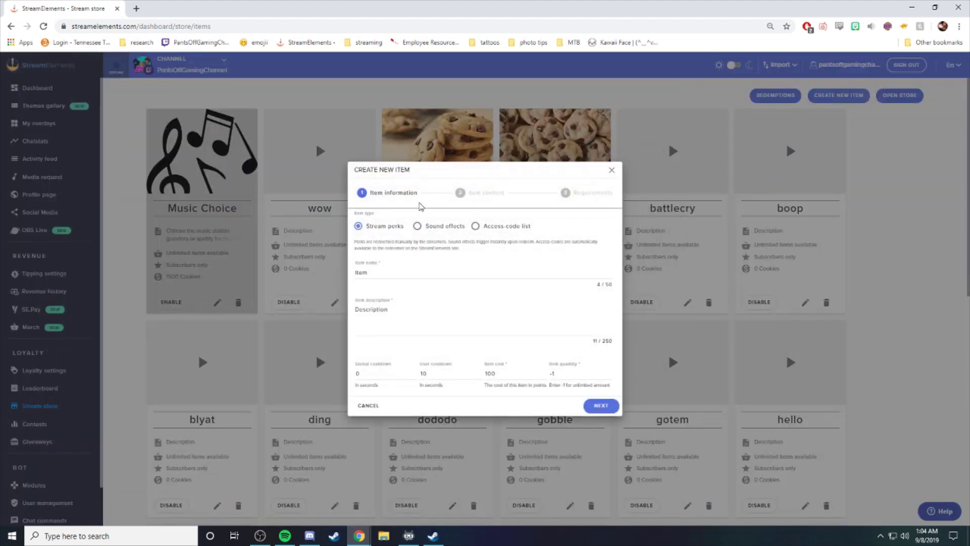
{"action": "left_click", "coordinate": [418, 227]}
{"action": "double_click", "coordinate": [379, 272]}
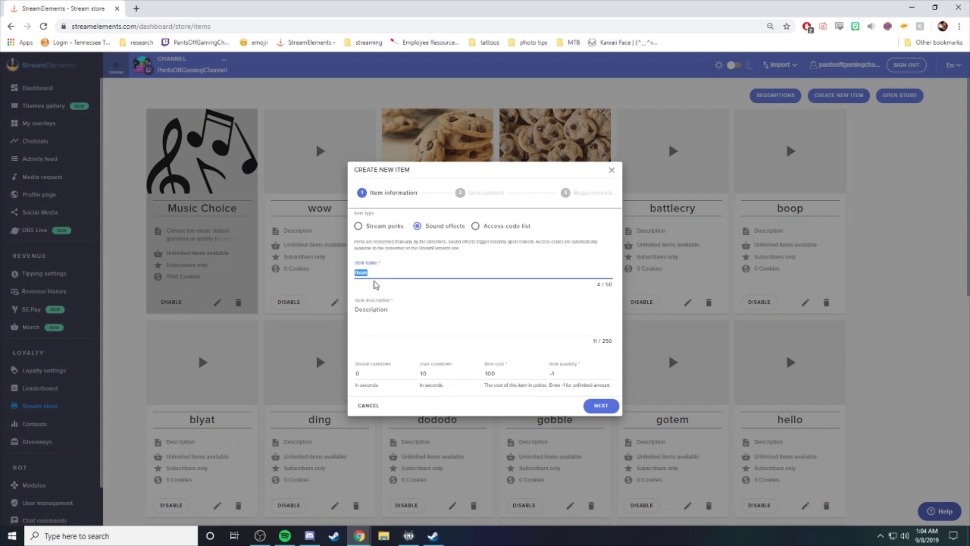
{"action": "type", "text": "cdickets"}
{"action": "double_click", "coordinate": [369, 376]}
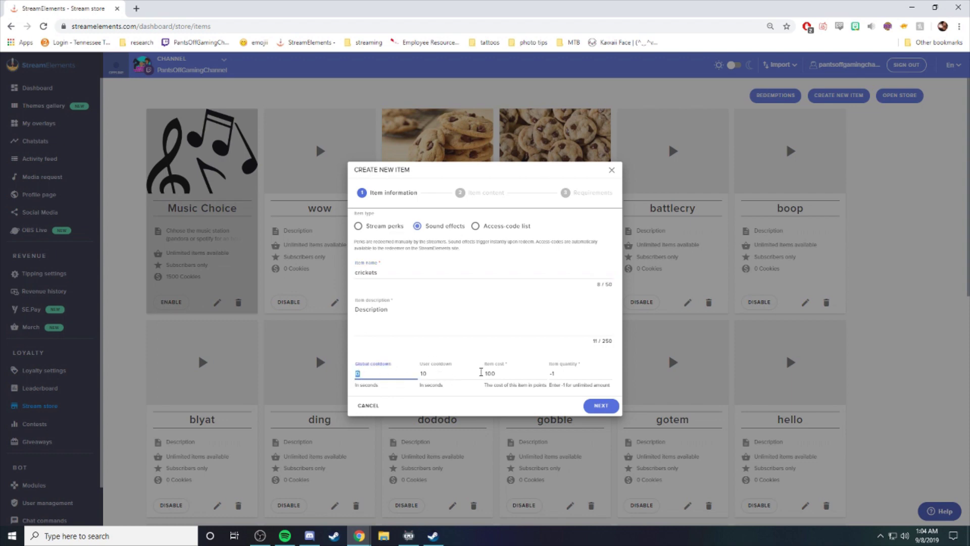
{"action": "double_click", "coordinate": [506, 376]}
{"action": "type", "text": "0"}
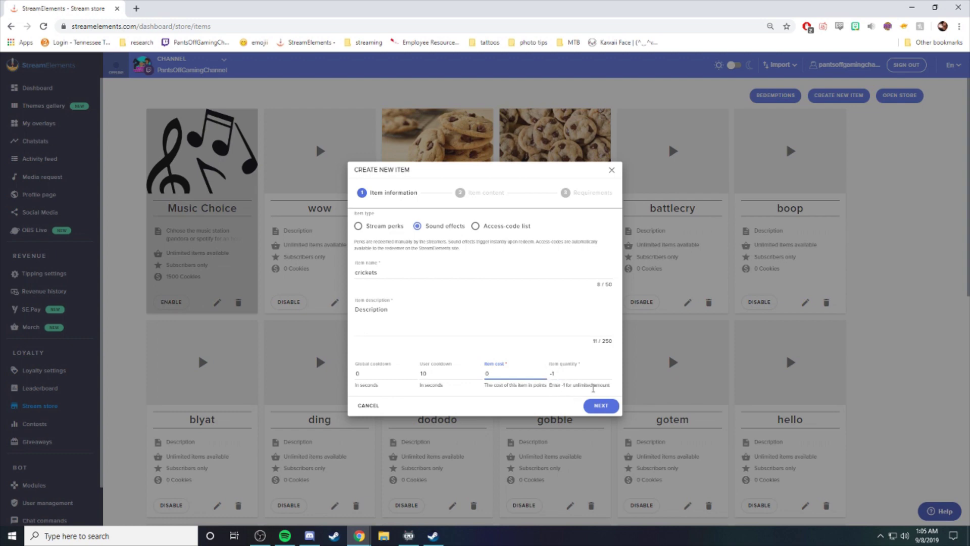
{"action": "left_click", "coordinate": [601, 405]}
{"action": "left_click", "coordinate": [399, 281]}
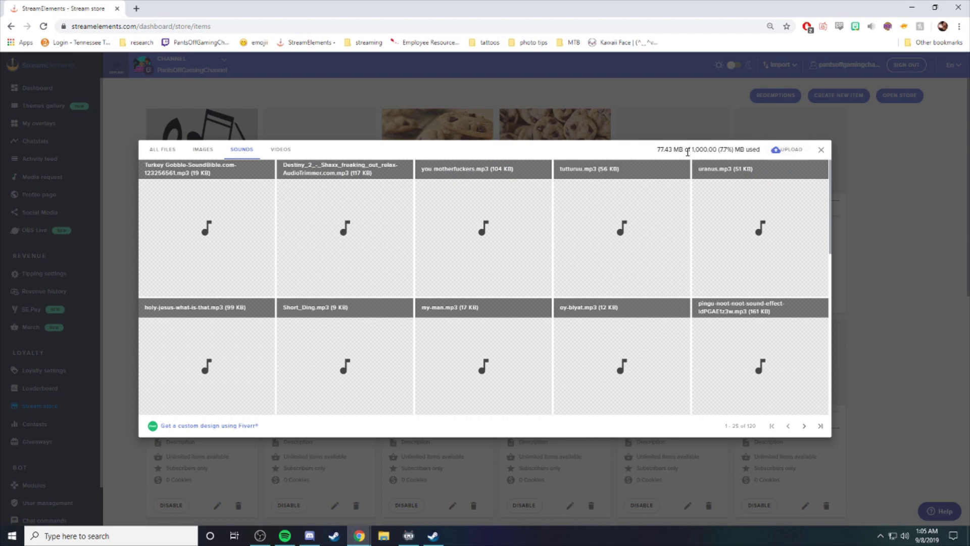
Upload Count Dracula from Desktop\sounds to the library and attach crickets edit.wav to the item.
{"action": "left_click", "coordinate": [780, 149]}
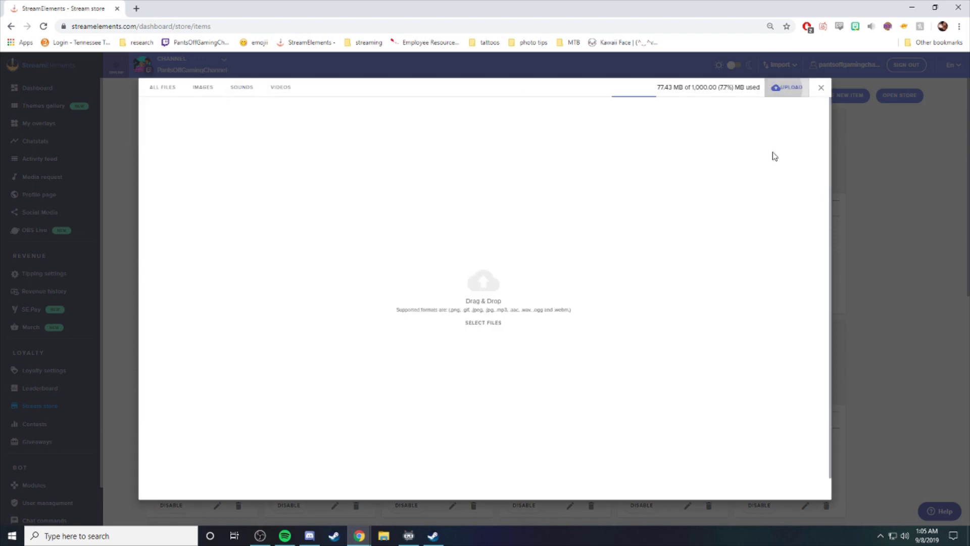
{"action": "left_click", "coordinate": [480, 277]}
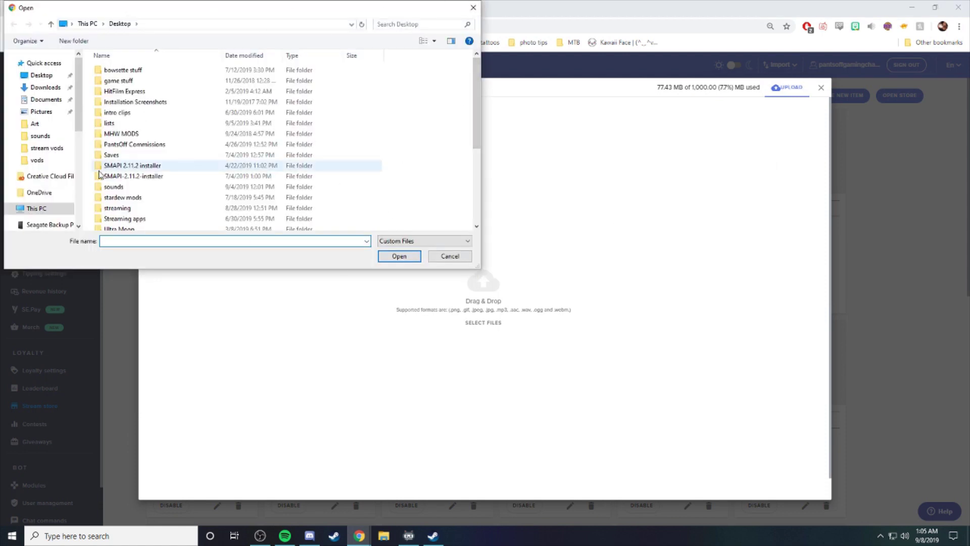
{"action": "left_click", "coordinate": [40, 136]}
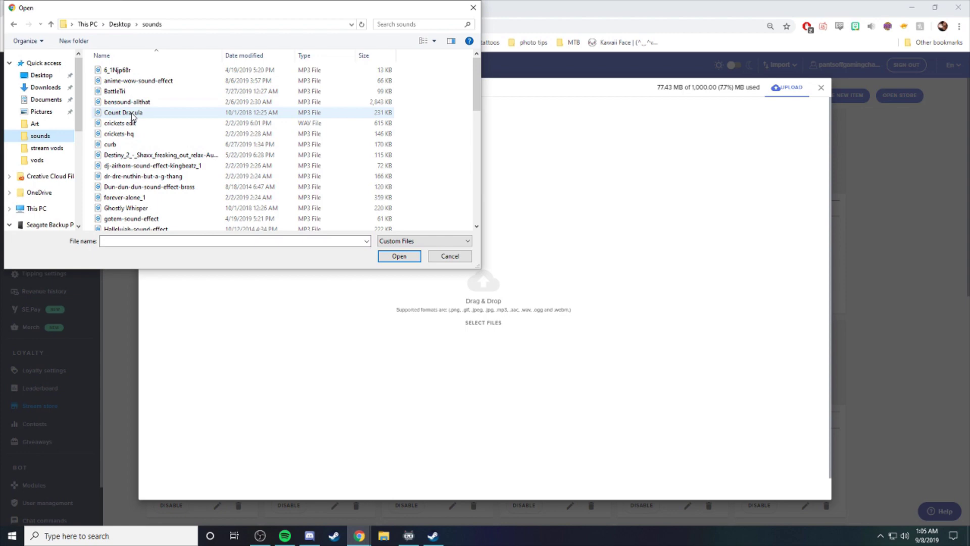
{"action": "left_click_drag", "start_coordinate": [133, 113], "coordinate": [489, 238]}
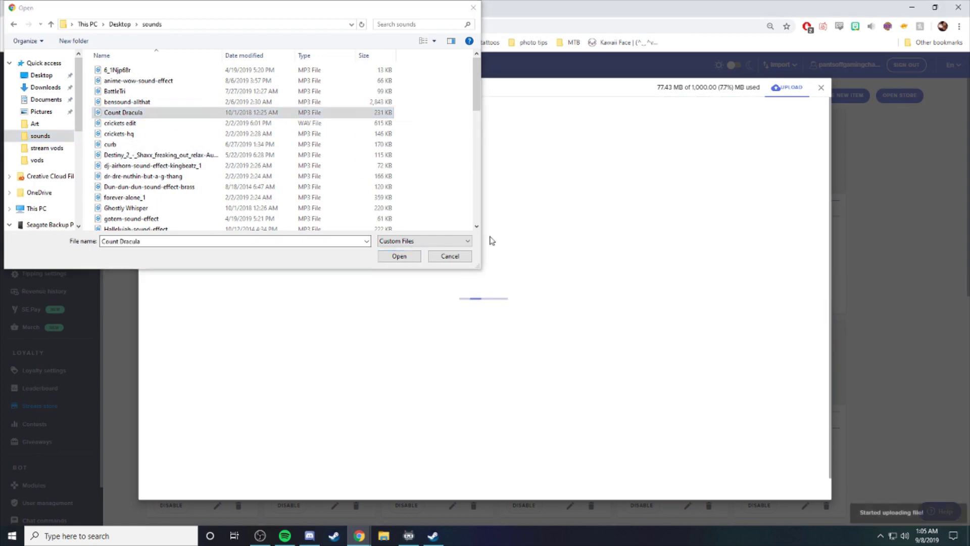
{"action": "left_click", "coordinate": [473, 8]}
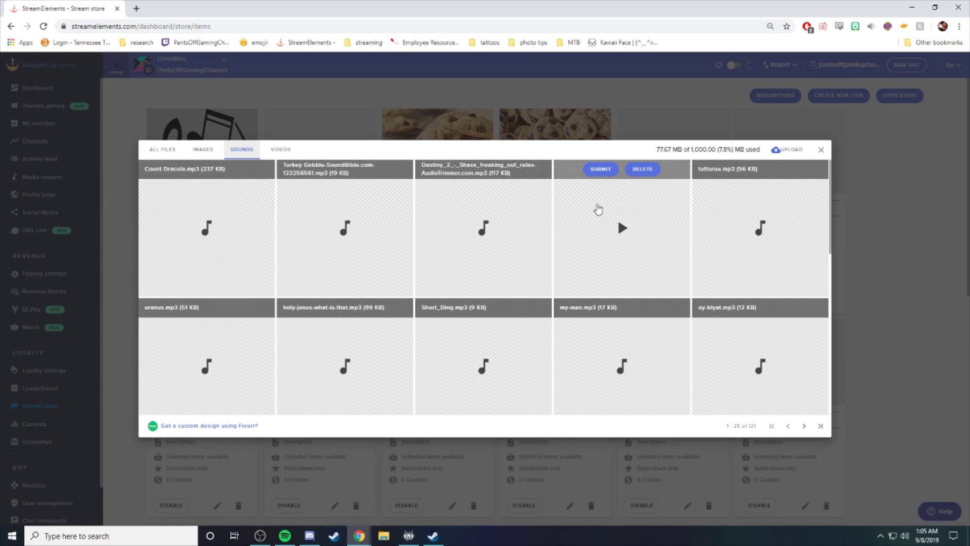
{"action": "scroll", "coordinate": [607, 333], "scroll_direction": "down", "scroll_amount": 6}
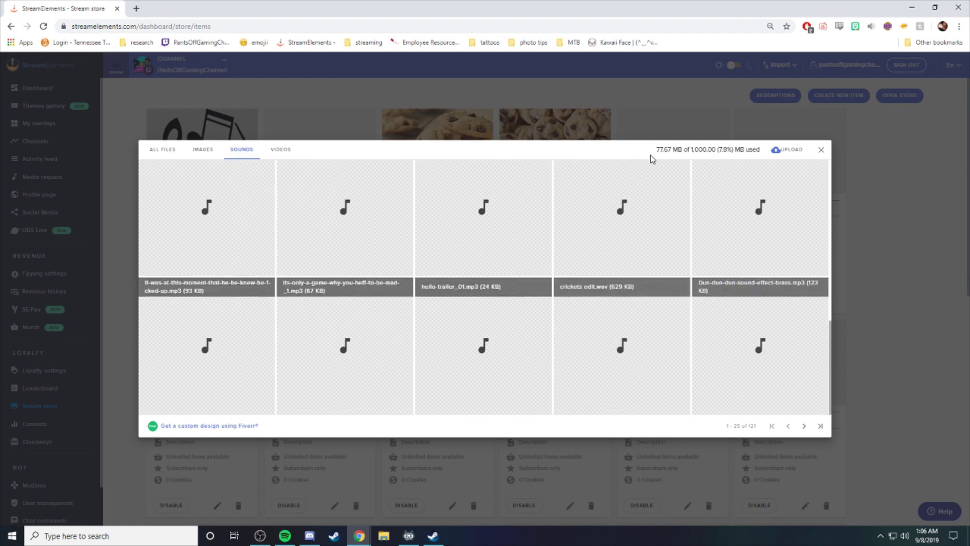
{"action": "left_click", "coordinate": [596, 287]}
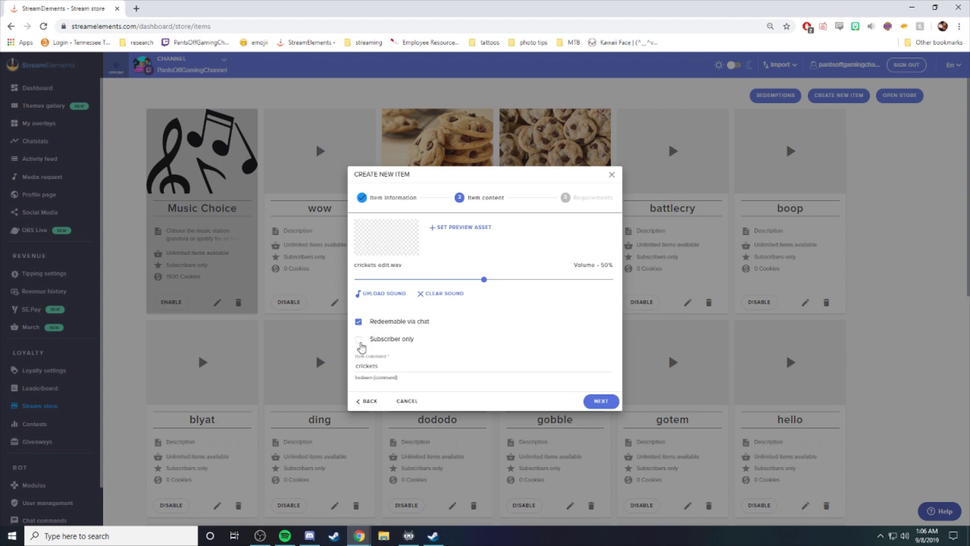
Make the crickets item Subscriber only and leave its Requirements step without extra requirements.
{"action": "left_click", "coordinate": [359, 339]}
{"action": "left_click", "coordinate": [597, 402]}
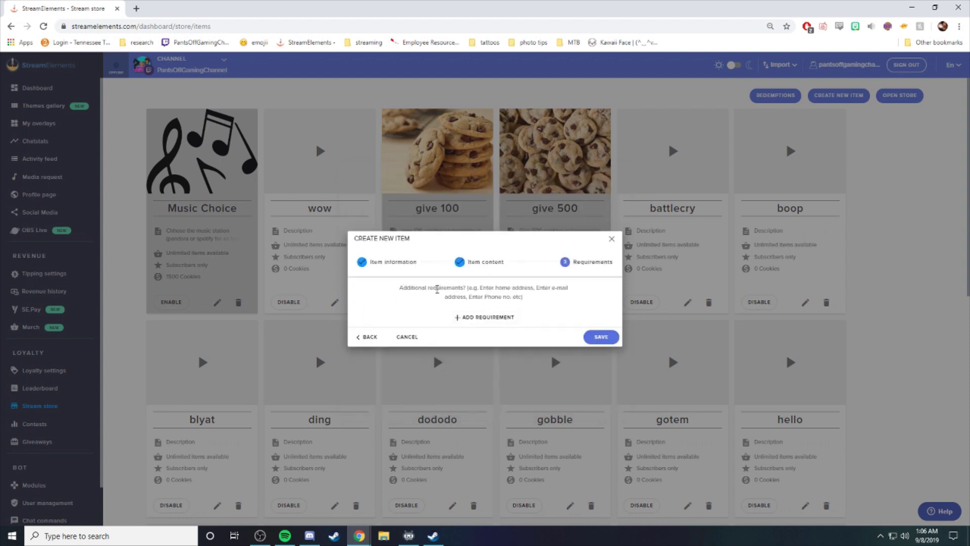
{"action": "left_click", "coordinate": [474, 317]}
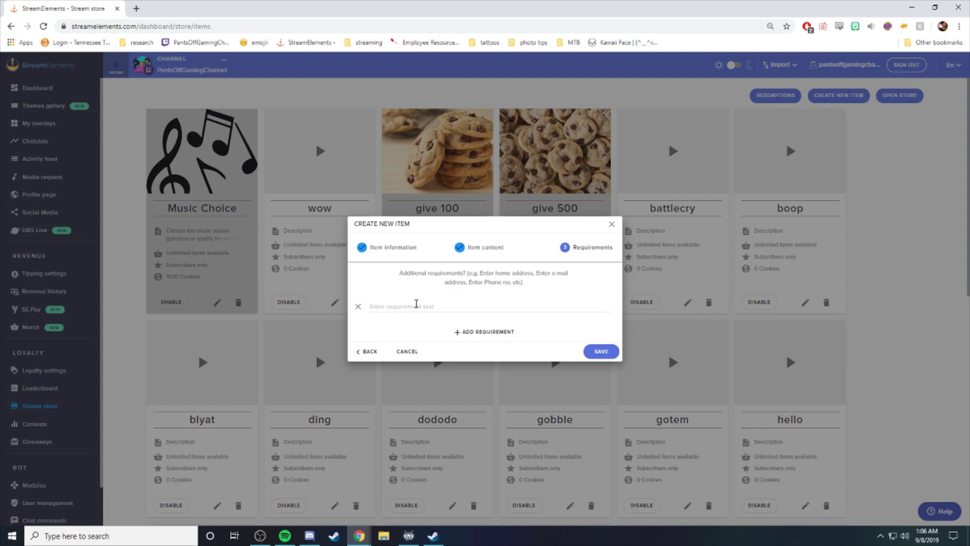
{"action": "left_click", "coordinate": [417, 305]}
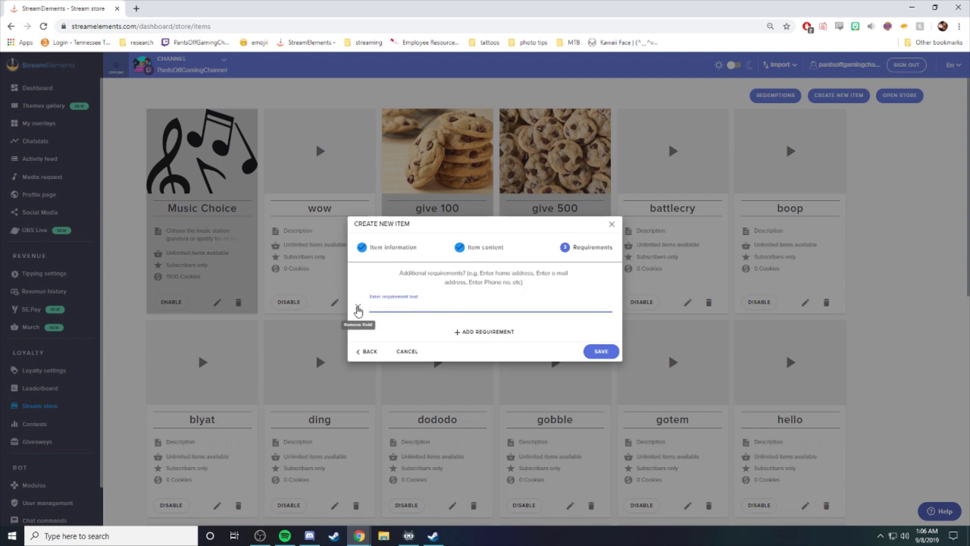
{"action": "left_click", "coordinate": [358, 309]}
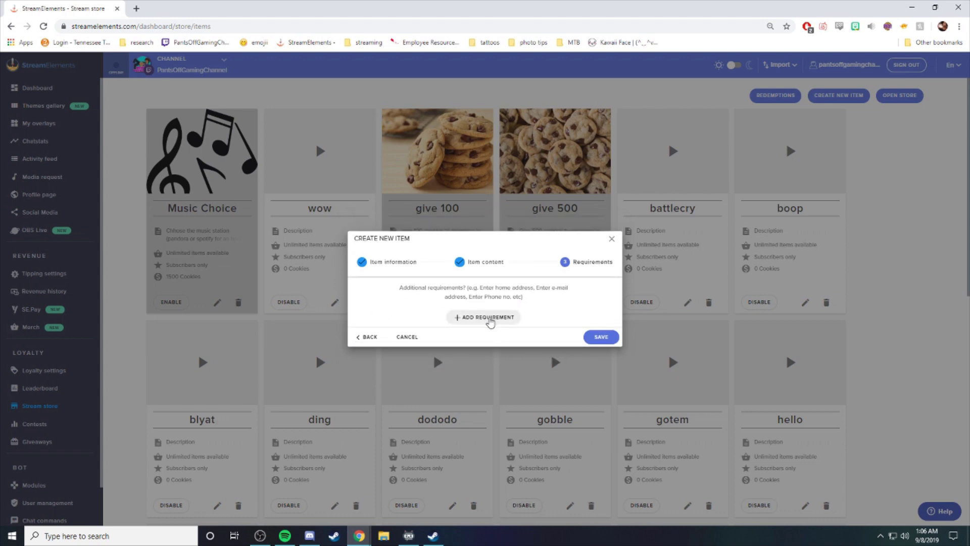
Save the crickets item and confirm its card at the end of the stream store.
{"action": "left_click", "coordinate": [599, 336]}
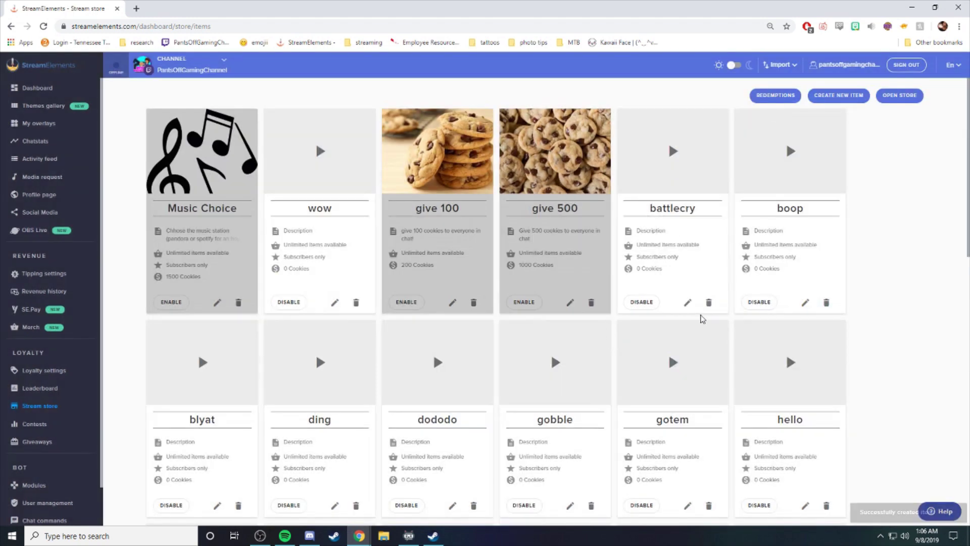
{"action": "scroll", "coordinate": [839, 321], "scroll_direction": "down", "scroll_amount": 5}
{"action": "scroll", "coordinate": [833, 305], "scroll_direction": "up", "scroll_amount": 5}
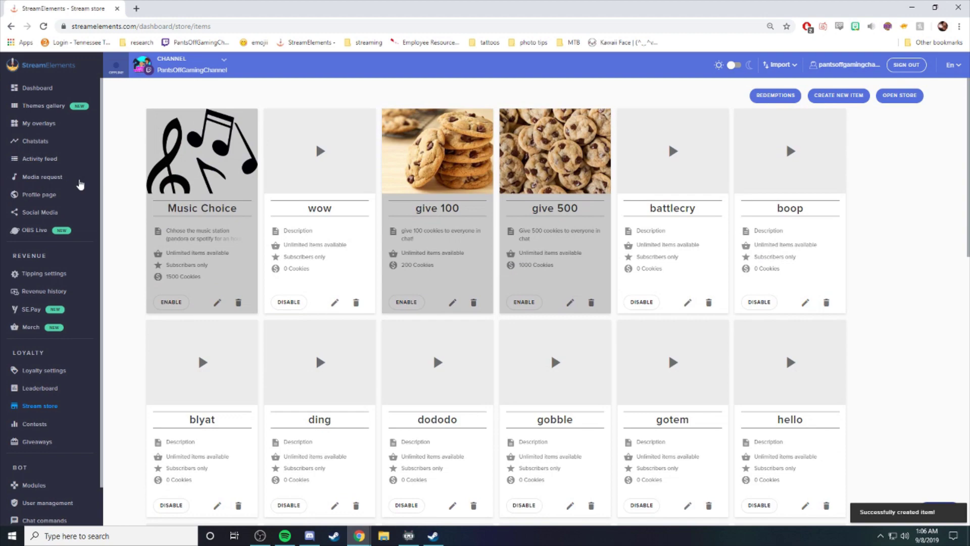
{"action": "scroll", "coordinate": [708, 192], "scroll_direction": "down", "scroll_amount": 10}
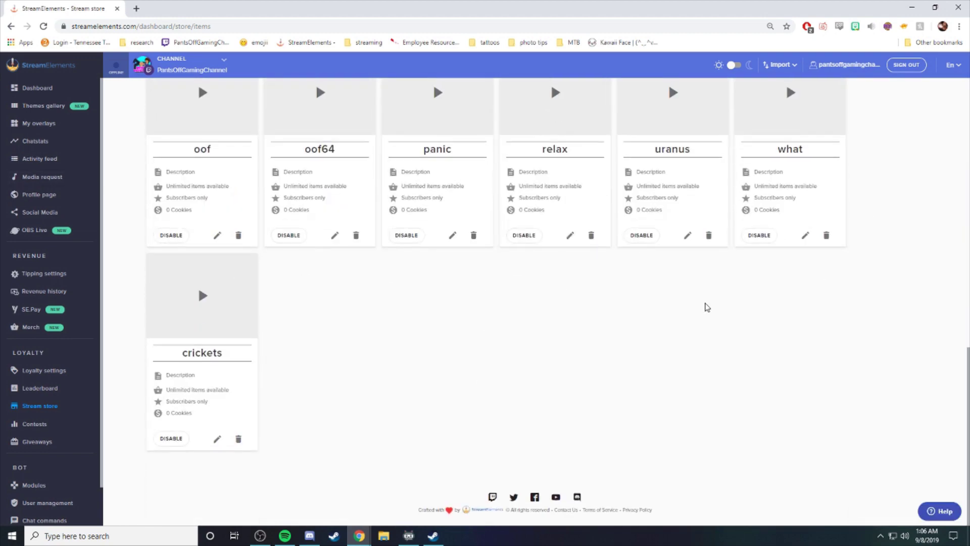
{"action": "scroll", "coordinate": [783, 218], "scroll_direction": "up", "scroll_amount": 10}
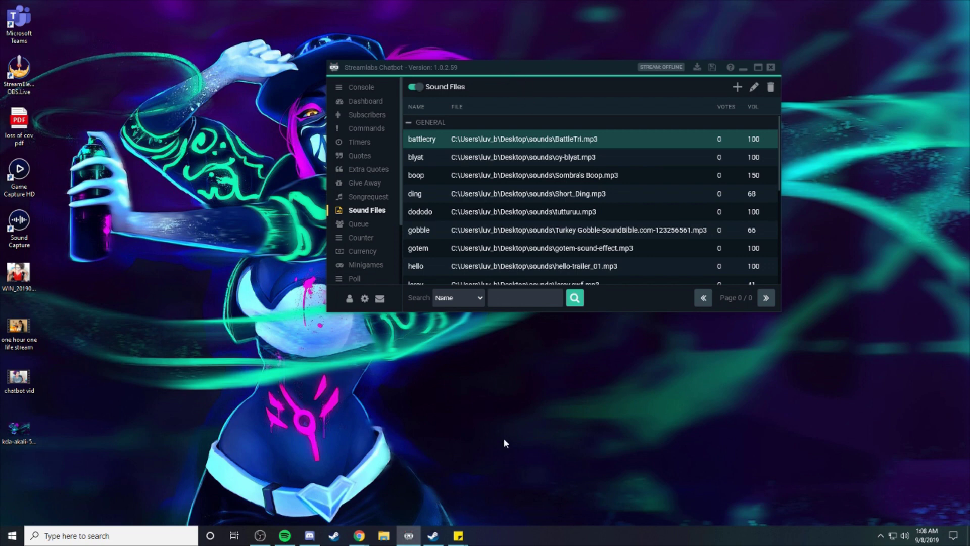
Write !milk under Stream Labs Chat Bot in the sticky note, then show the Commands list.
{"action": "mouse_move", "coordinate": [458, 535]}
{"action": "mouse_move", "coordinate": [508, 507]}
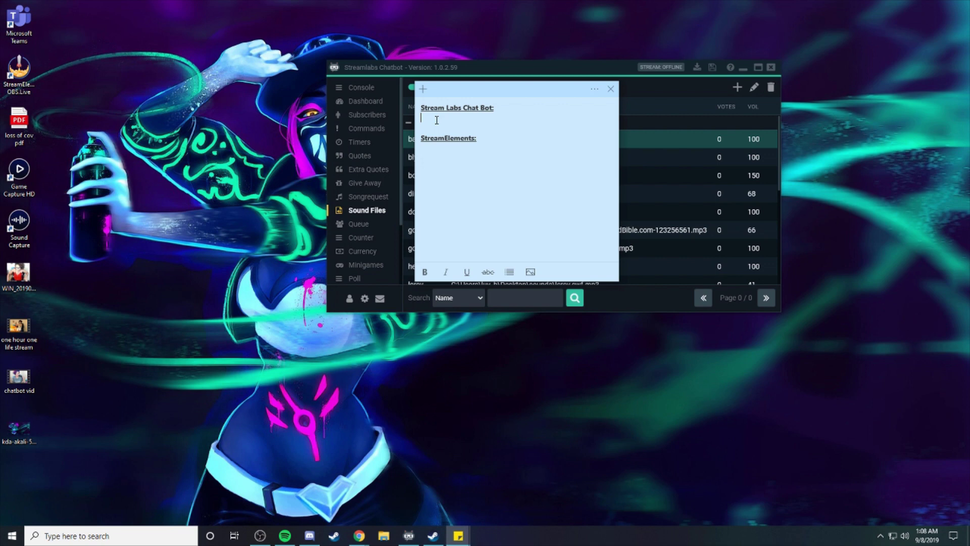
{"action": "type", "text": "!milk"}
{"action": "left_click_drag", "start_coordinate": [465, 92], "coordinate": [706, 84]}
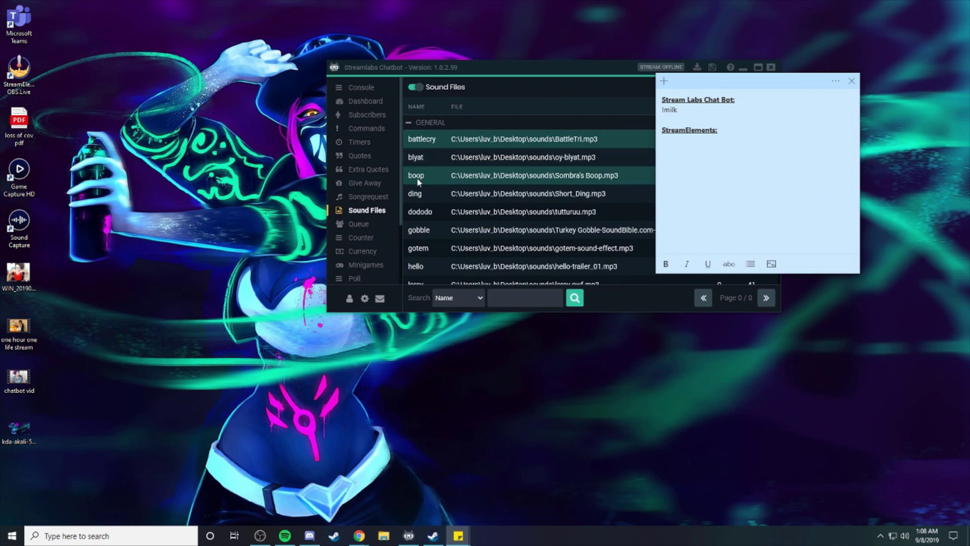
{"action": "left_click", "coordinate": [366, 130]}
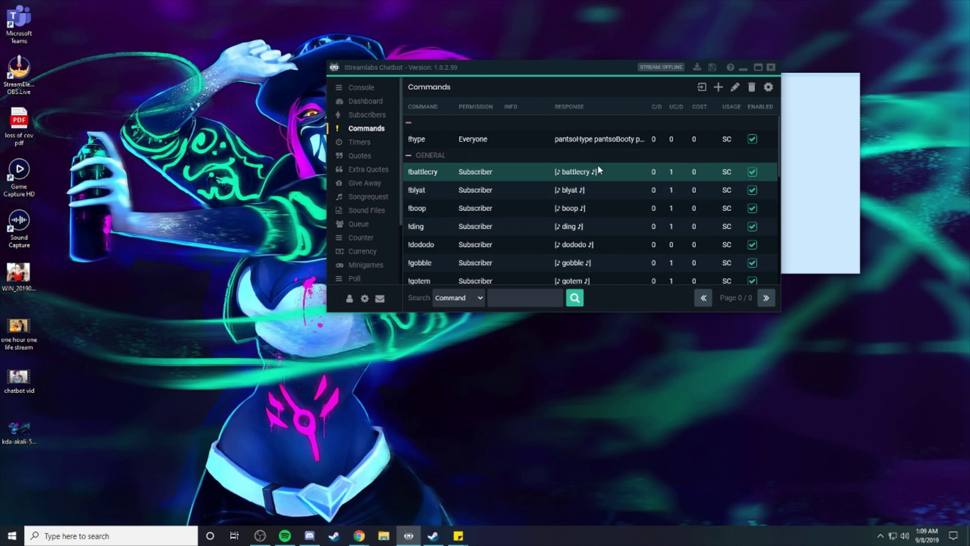
Move the sticky note over the commands list and add '!redeem milk' under StreamElements, below the !milk entry.
{"action": "left_click", "coordinate": [786, 98]}
{"action": "left_click_drag", "start_coordinate": [697, 86], "coordinate": [635, 87]}
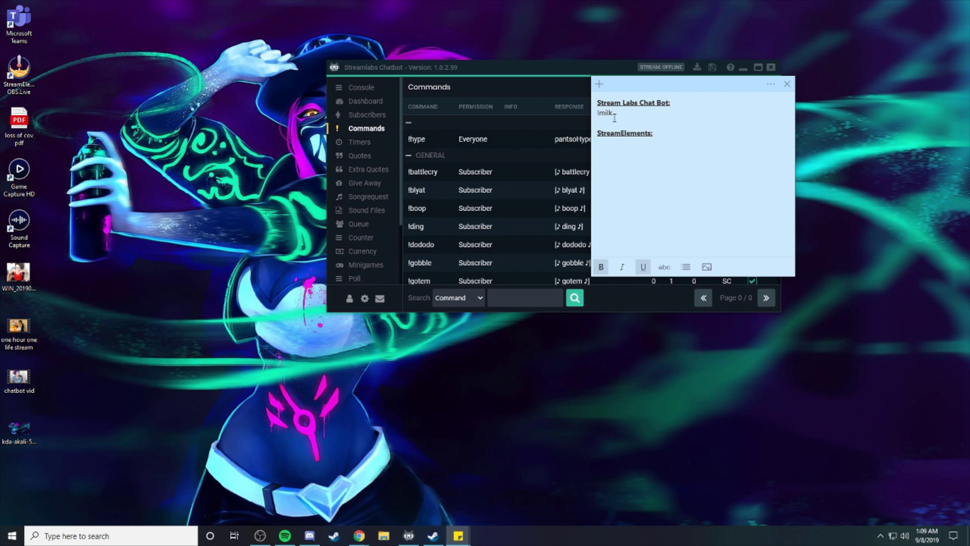
{"action": "left_click", "coordinate": [668, 149]}
{"action": "type", "text": "!redeem "}
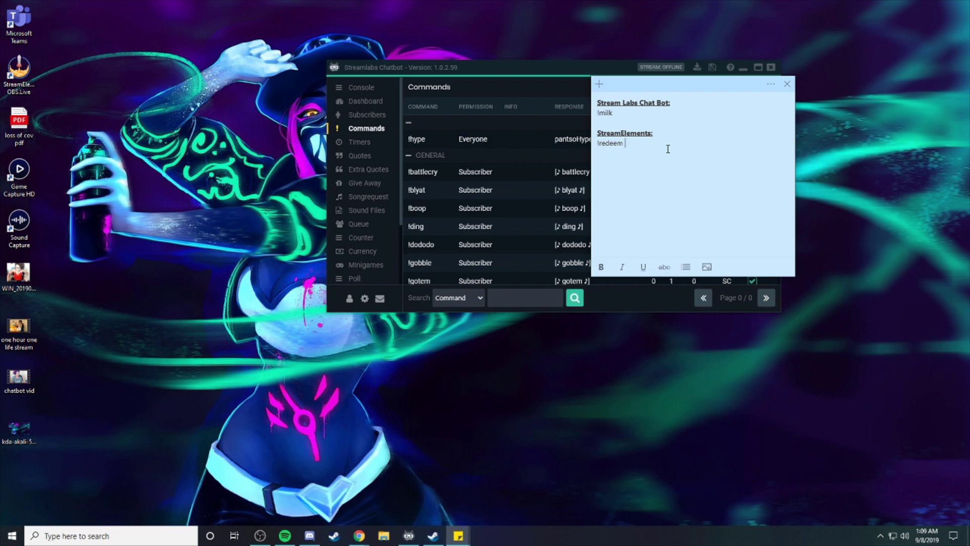
{"action": "type", "text": "milk"}
{"action": "left_click_drag", "start_coordinate": [596, 112], "coordinate": [622, 146]}
{"action": "left_click", "coordinate": [662, 148]}
{"action": "left_click_drag", "start_coordinate": [625, 144], "coordinate": [638, 144]}
{"action": "left_click", "coordinate": [639, 144]}
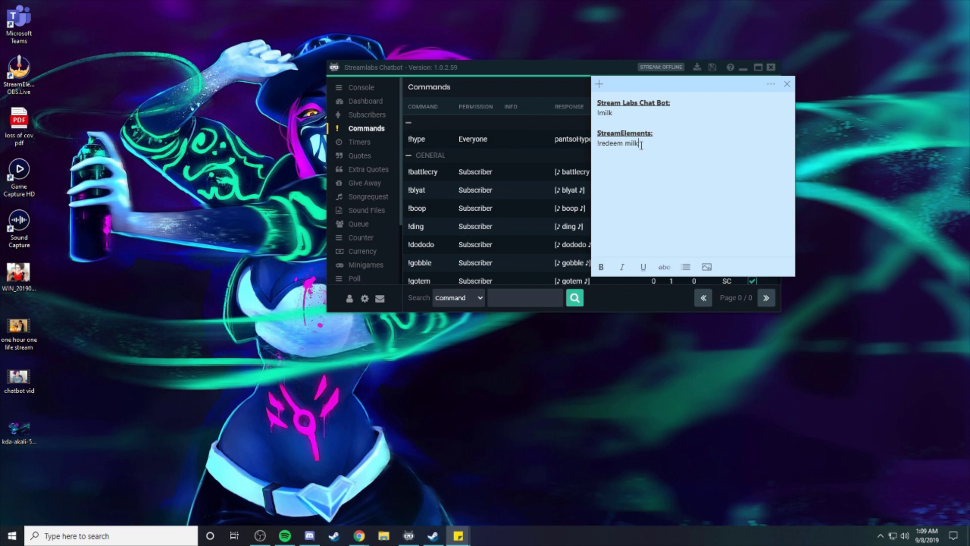